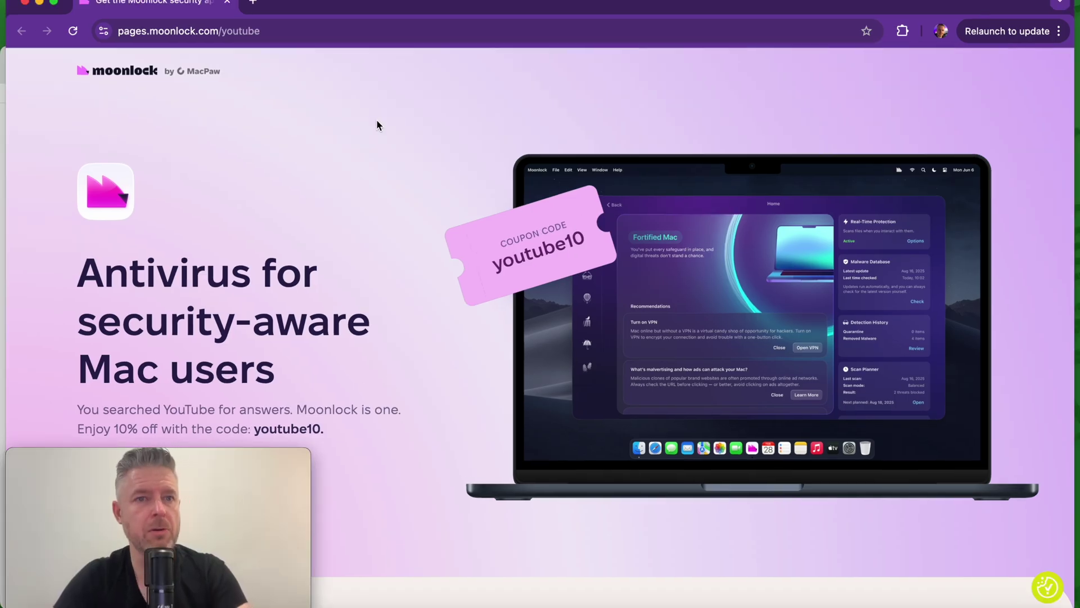
Drag the Moonlock icon from its installer onto the Applications folder.
{"action": "left_click_drag", "start_coordinate": [409, 332], "coordinate": [630, 327]}
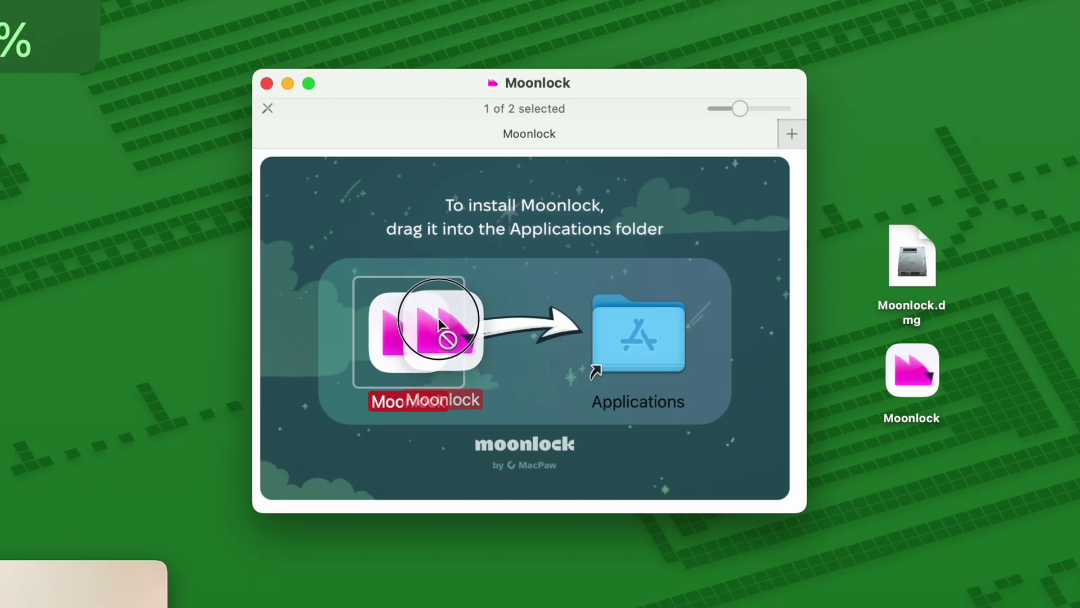
Launch Moonlock from Applications and approve opening the downloaded app.
{"action": "double_click", "coordinate": [630, 328]}
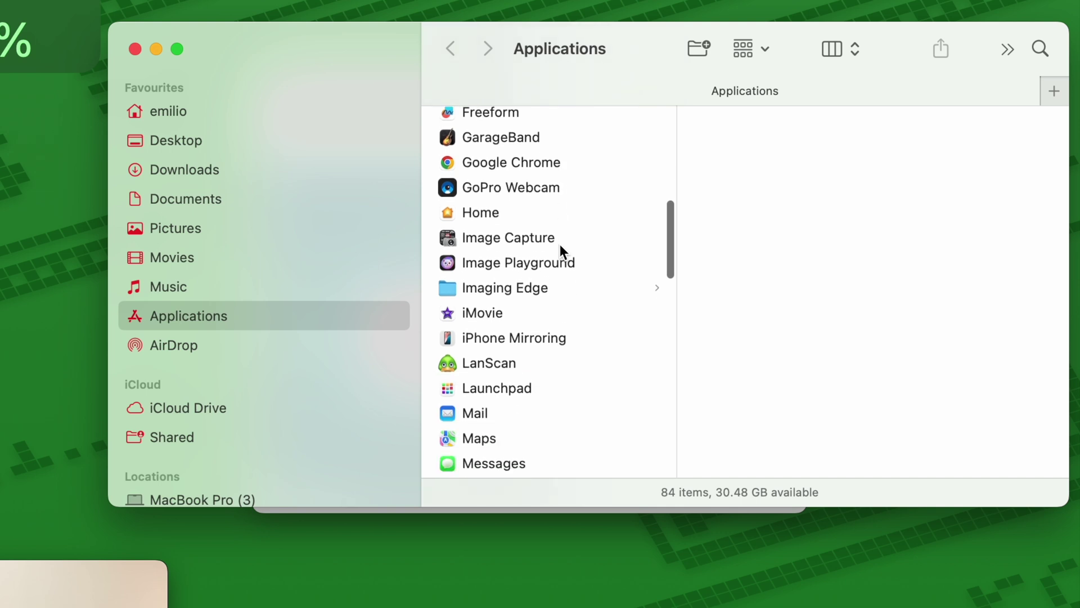
{"action": "scroll", "coordinate": [559, 244], "scroll_direction": "down", "scroll_amount": 5}
{"action": "double_click", "coordinate": [488, 373]}
{"action": "left_click", "coordinate": [576, 285]}
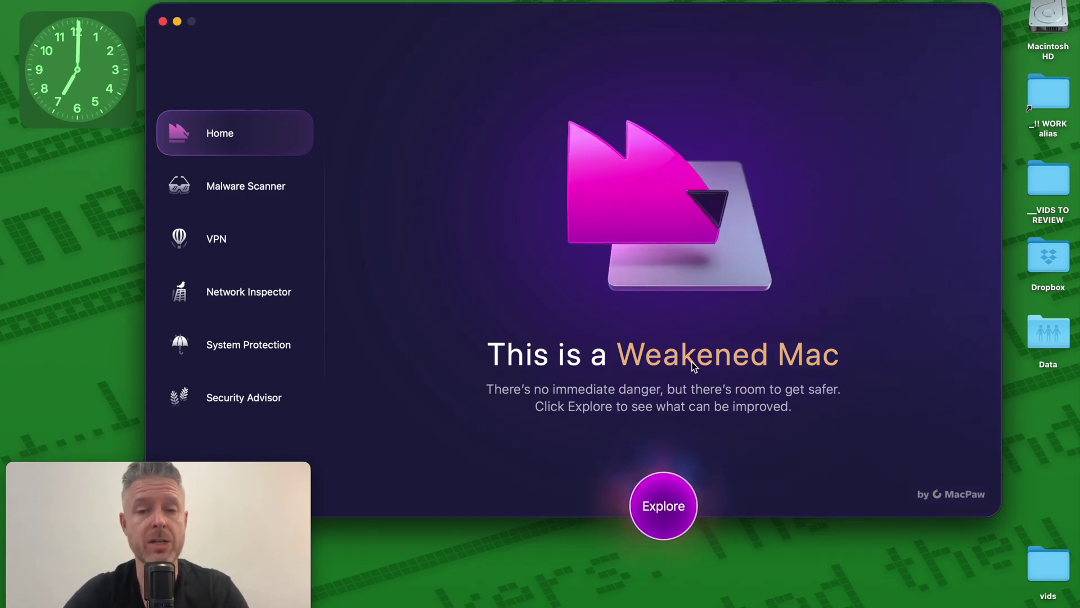
Explore the Home screen's Weakened Mac recommendations and its protection status cards.
{"action": "left_click", "coordinate": [674, 505]}
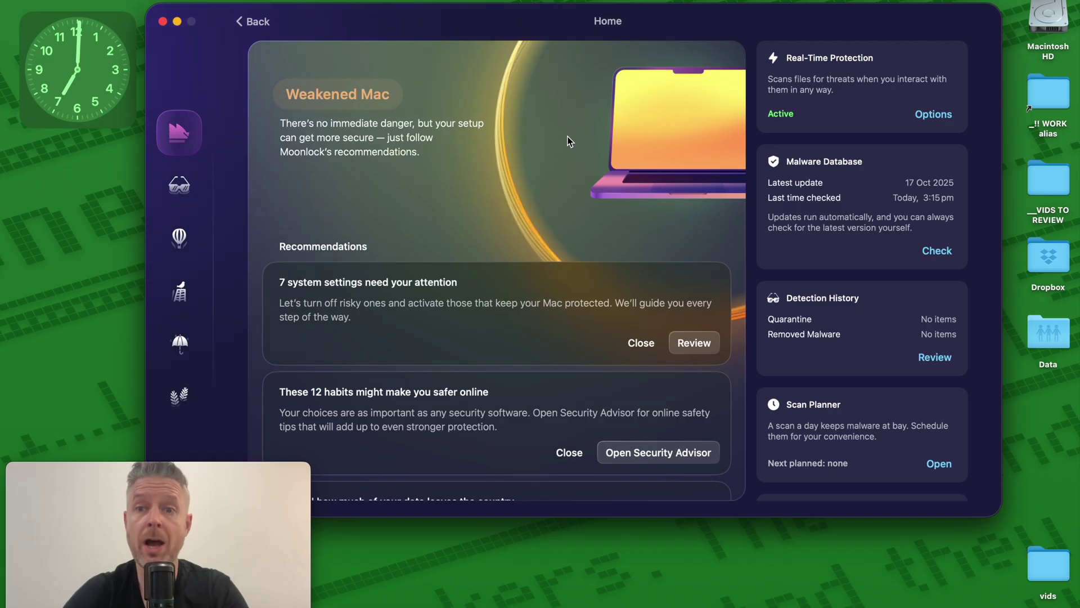
{"action": "scroll", "coordinate": [566, 362], "scroll_direction": "down", "scroll_amount": 5}
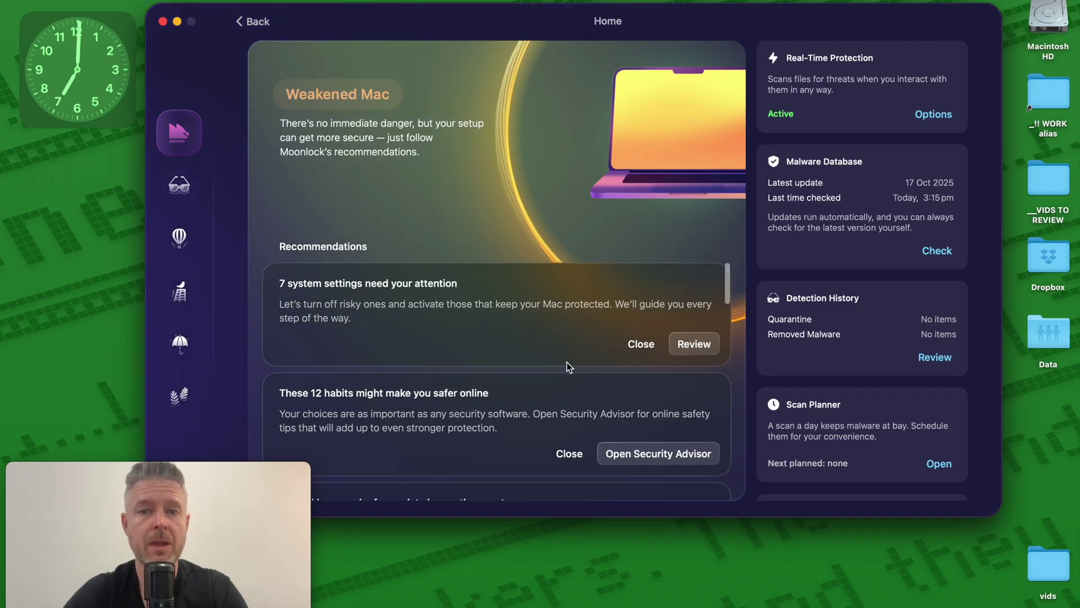
{"action": "scroll", "coordinate": [566, 363], "scroll_direction": "down", "scroll_amount": 4}
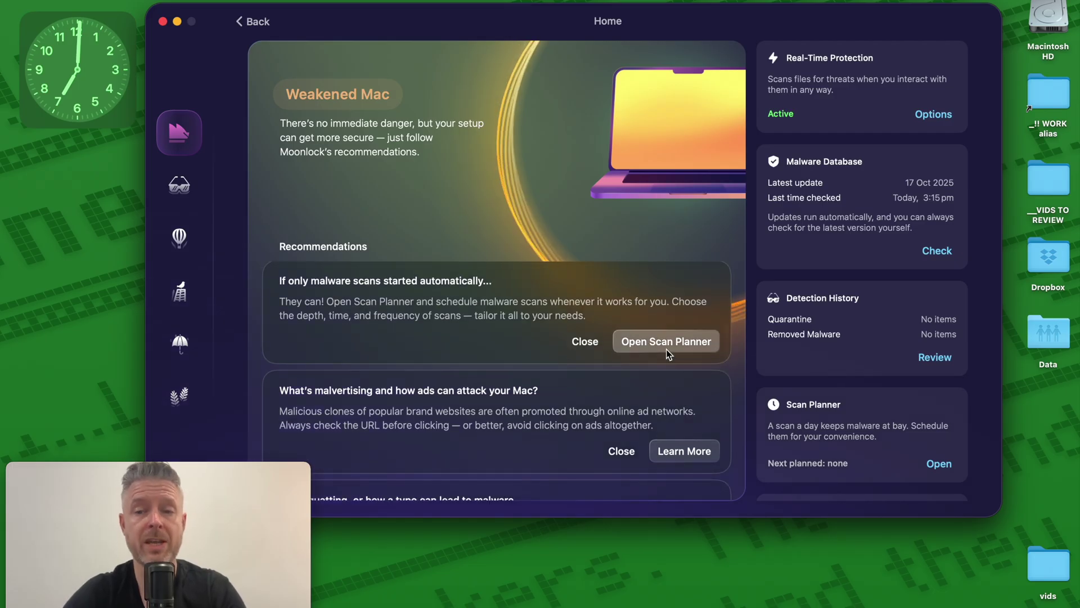
{"action": "scroll", "coordinate": [666, 351], "scroll_direction": "down", "scroll_amount": 2}
{"action": "scroll", "coordinate": [666, 352], "scroll_direction": "down", "scroll_amount": 1}
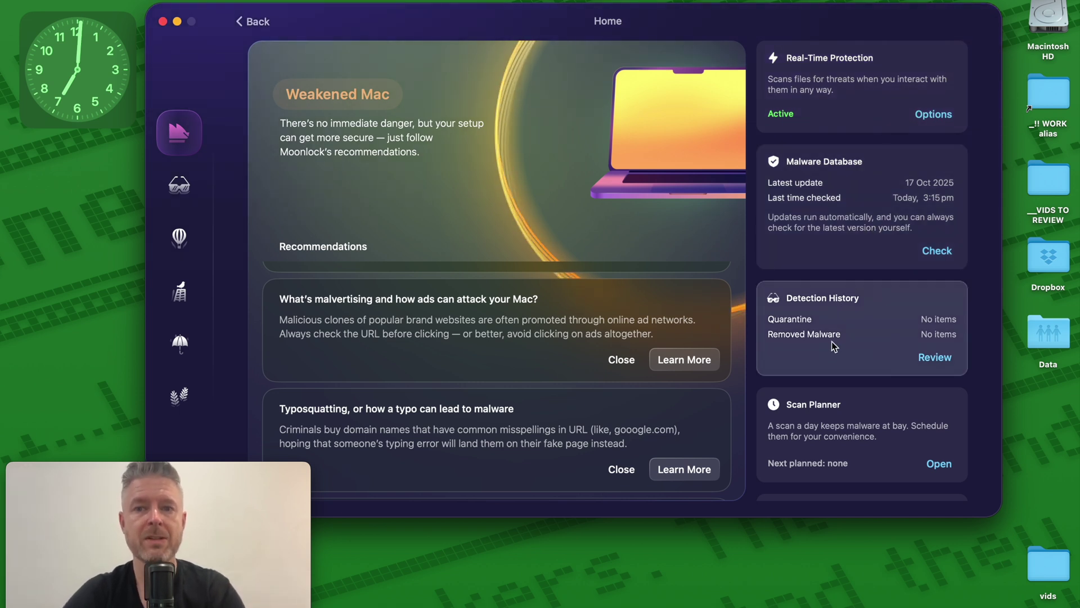
{"action": "scroll", "coordinate": [824, 301], "scroll_direction": "down", "scroll_amount": 5}
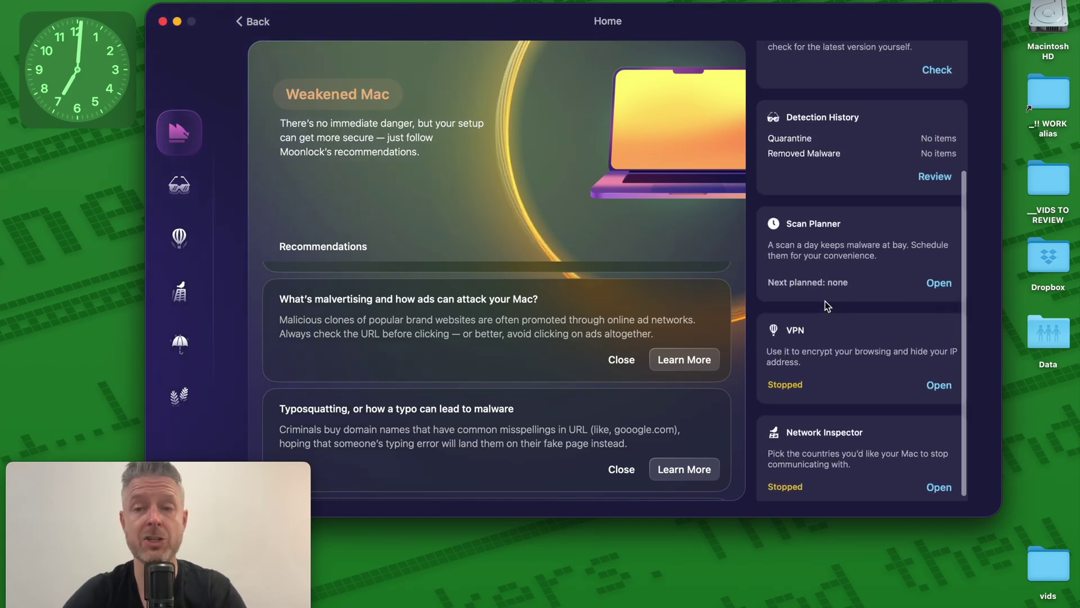
{"action": "scroll", "coordinate": [825, 301], "scroll_direction": "up", "scroll_amount": 5}
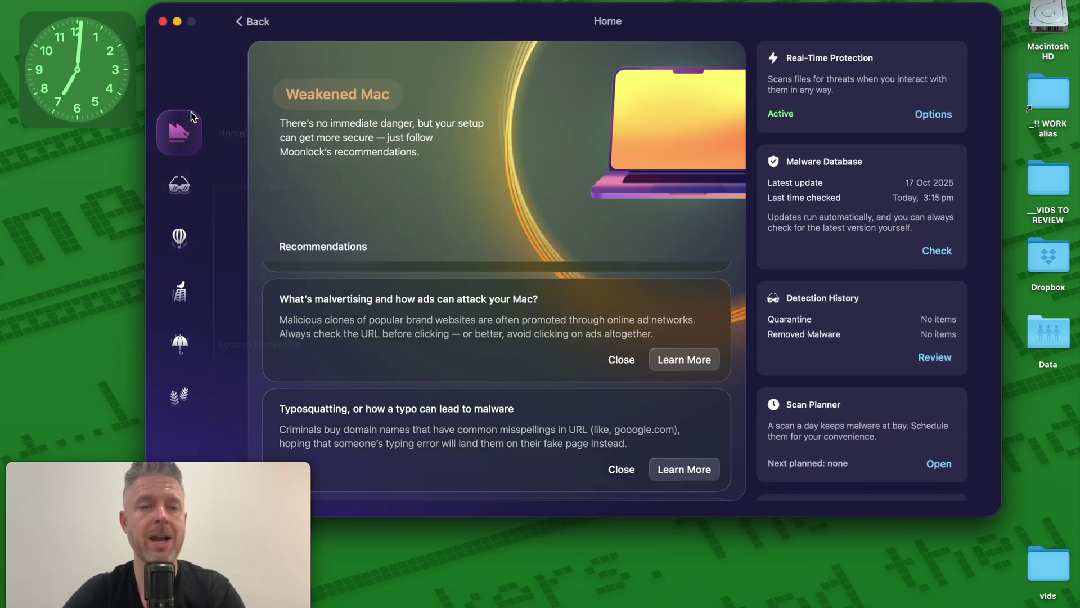
Choose Deep as the scan type in the Malware Scanner.
{"action": "left_click", "coordinate": [179, 185]}
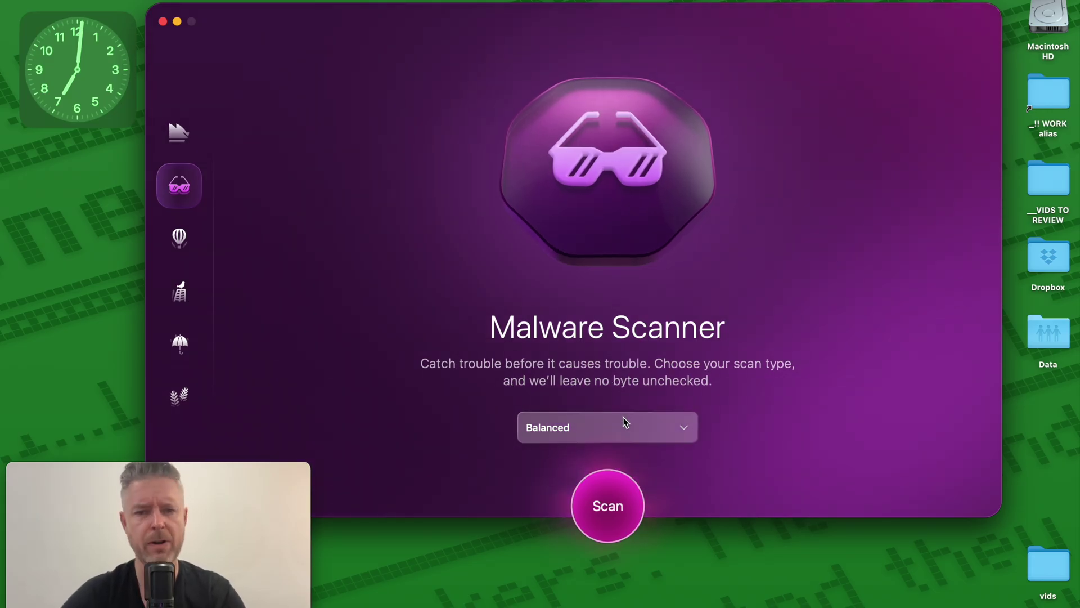
{"action": "left_click", "coordinate": [592, 427]}
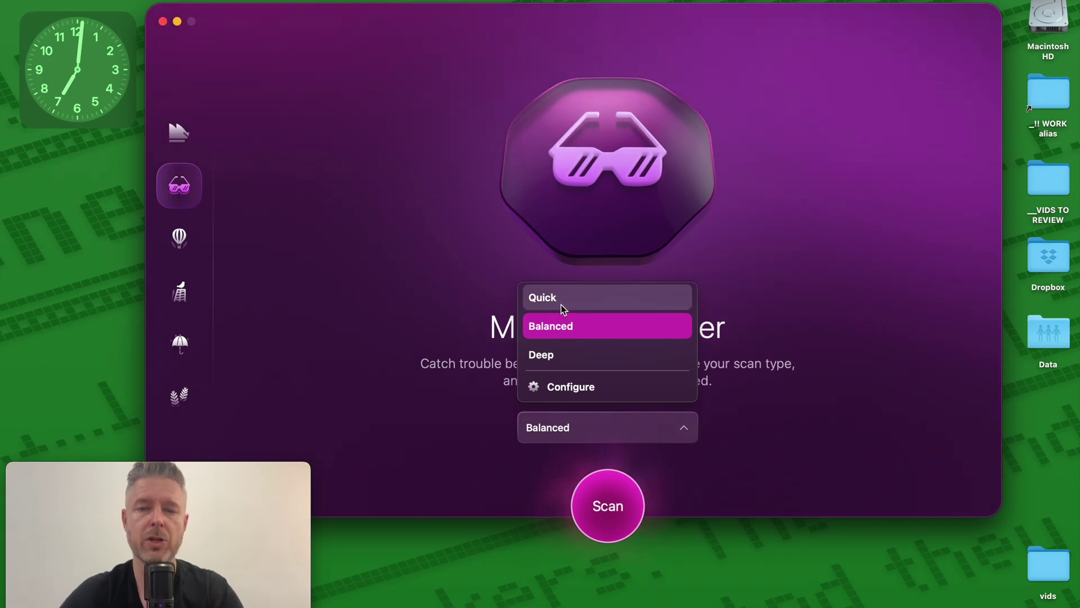
{"action": "left_click", "coordinate": [555, 352]}
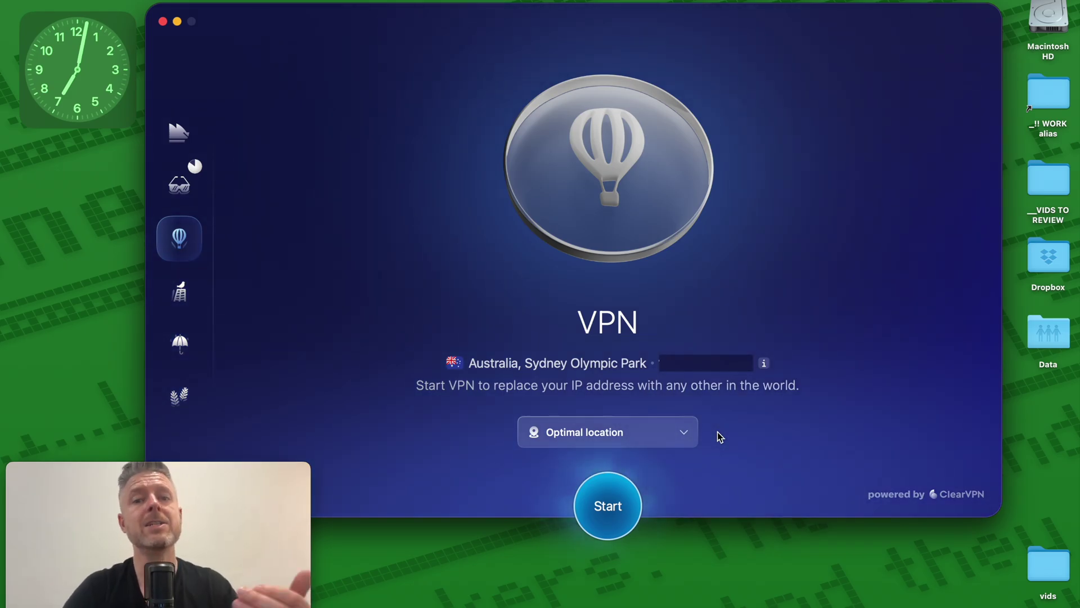
Connect the VPN through the France, Paris server chosen under Other..., then open Network Inspector.
{"action": "left_click", "coordinate": [667, 434]}
{"action": "left_click", "coordinate": [632, 393]}
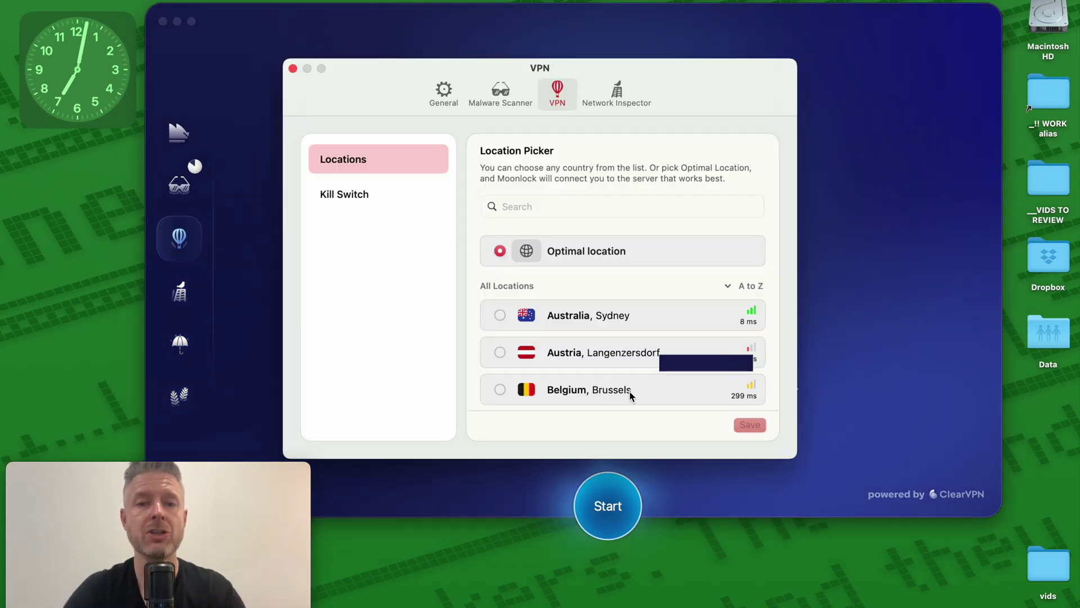
{"action": "scroll", "coordinate": [607, 298], "scroll_direction": "down", "scroll_amount": 15}
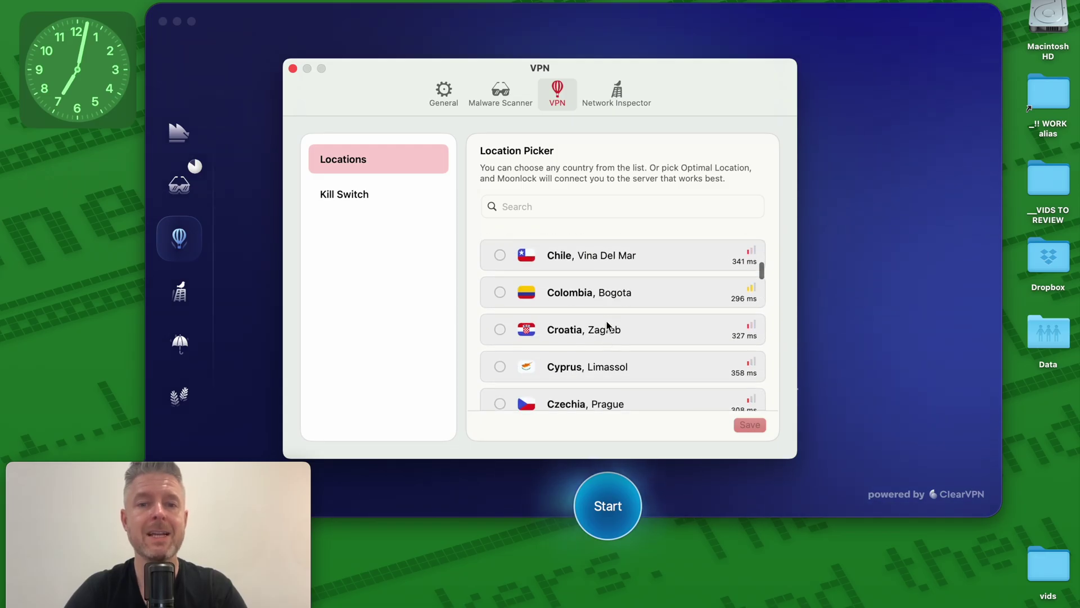
{"action": "scroll", "coordinate": [607, 325], "scroll_direction": "down", "scroll_amount": 5}
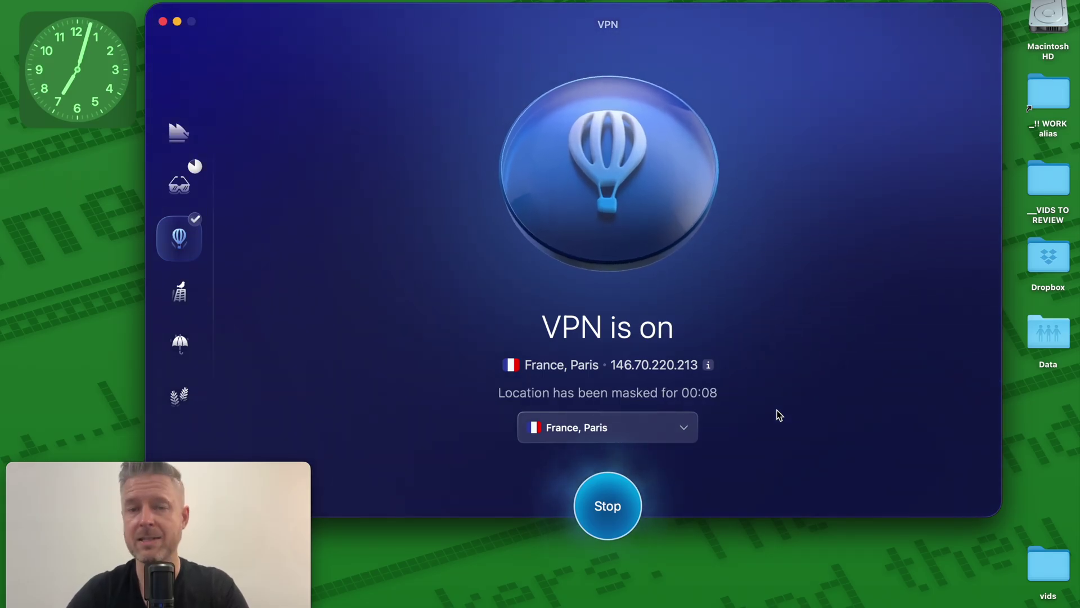
{"action": "left_click", "coordinate": [187, 310]}
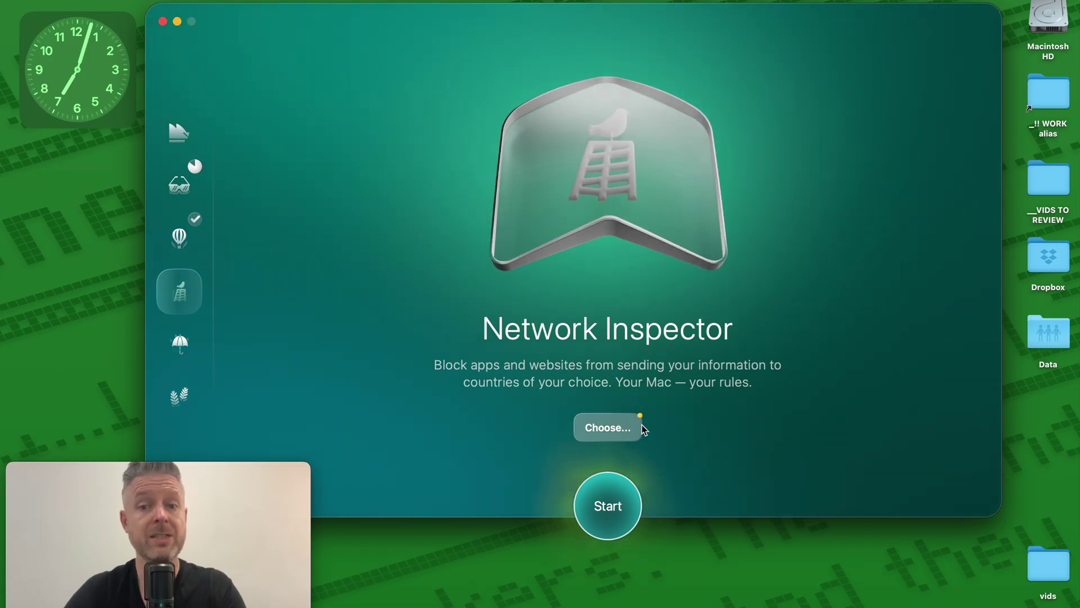
Browse the Network Inspector country list, close it with no country blocked, then open System Protection.
{"action": "left_click", "coordinate": [629, 430]}
{"action": "scroll", "coordinate": [540, 315], "scroll_direction": "down", "scroll_amount": 10}
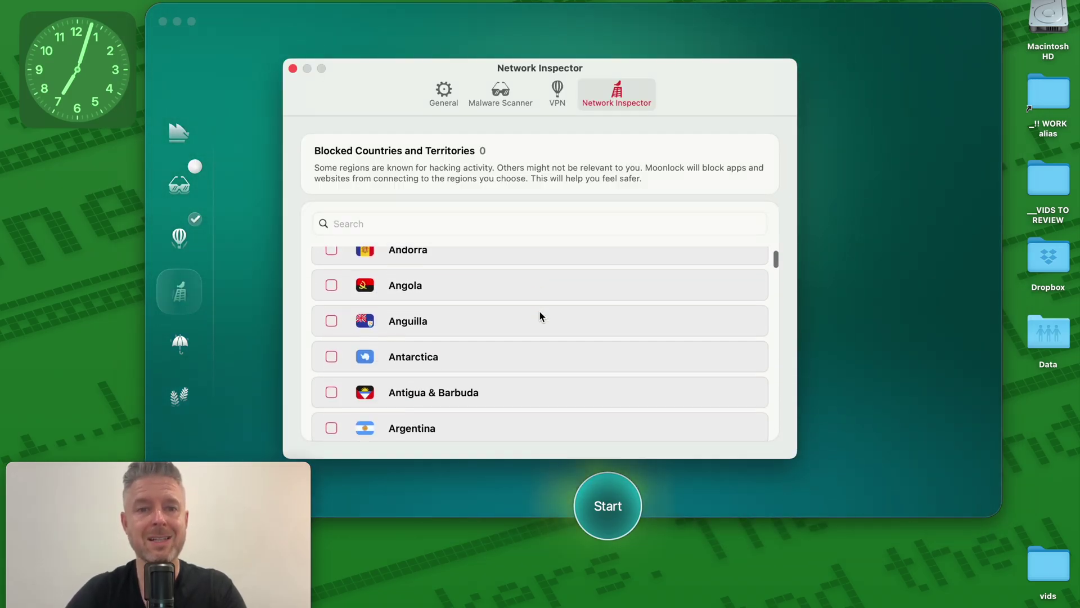
{"action": "scroll", "coordinate": [538, 316], "scroll_direction": "down", "scroll_amount": 3}
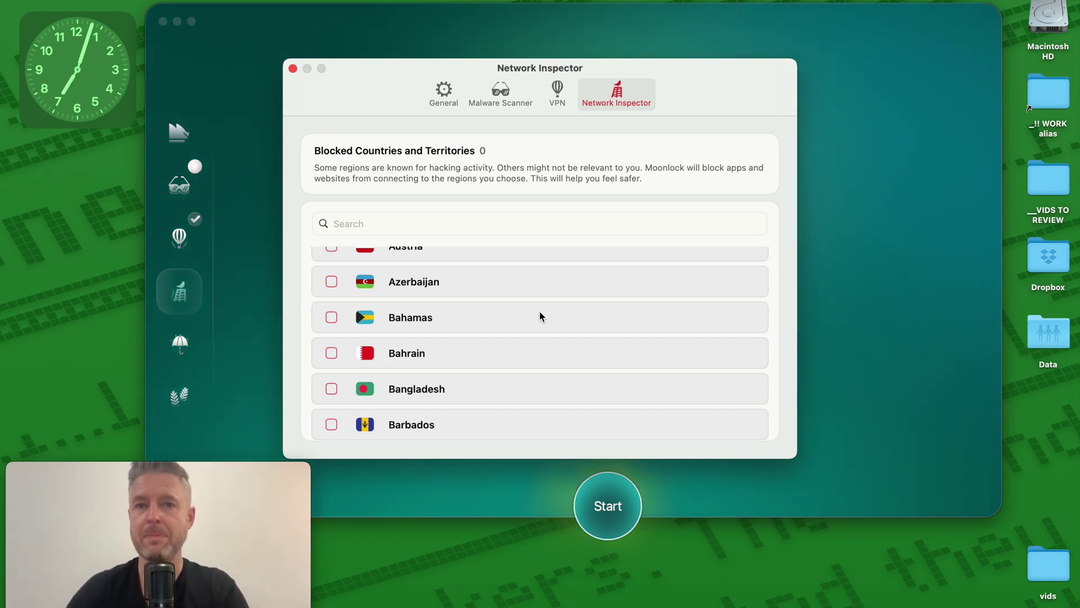
{"action": "scroll", "coordinate": [533, 307], "scroll_direction": "down", "scroll_amount": 10}
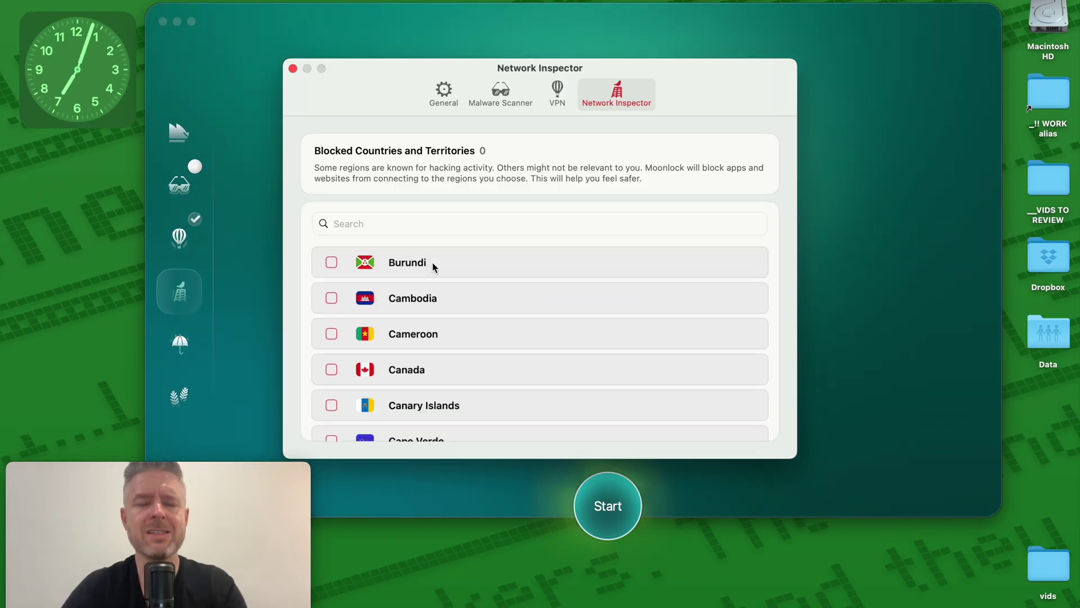
{"action": "scroll", "coordinate": [371, 287], "scroll_direction": "down", "scroll_amount": 5}
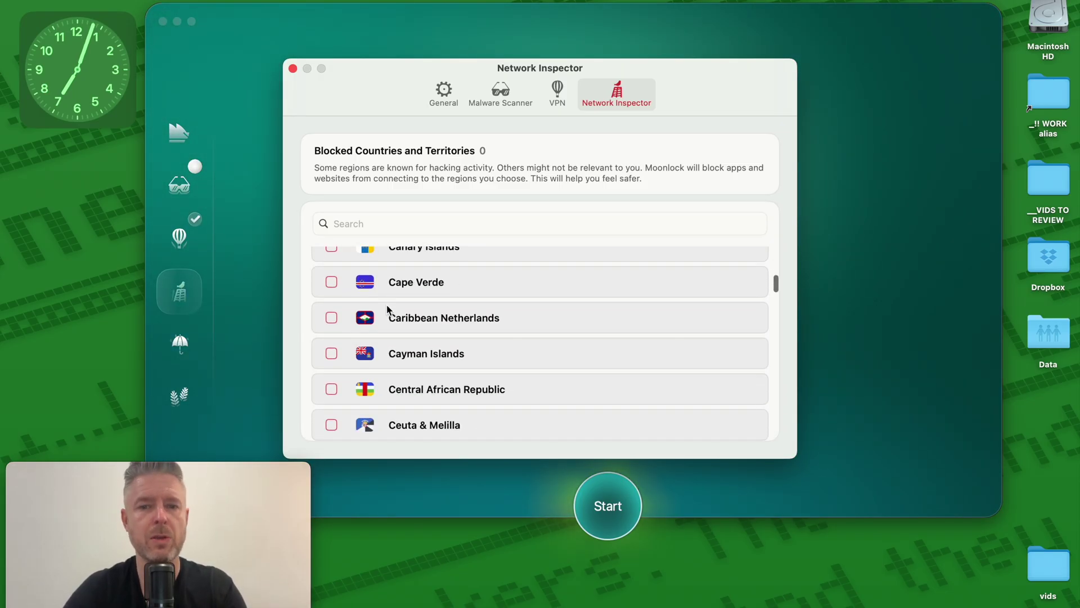
{"action": "left_click", "coordinate": [292, 69]}
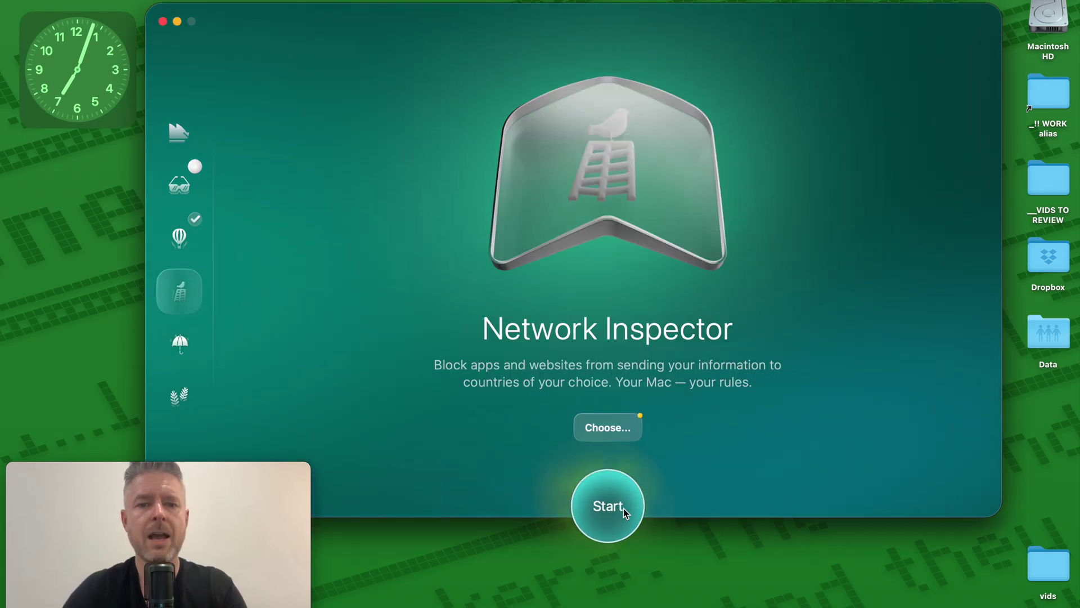
{"action": "left_click", "coordinate": [179, 343]}
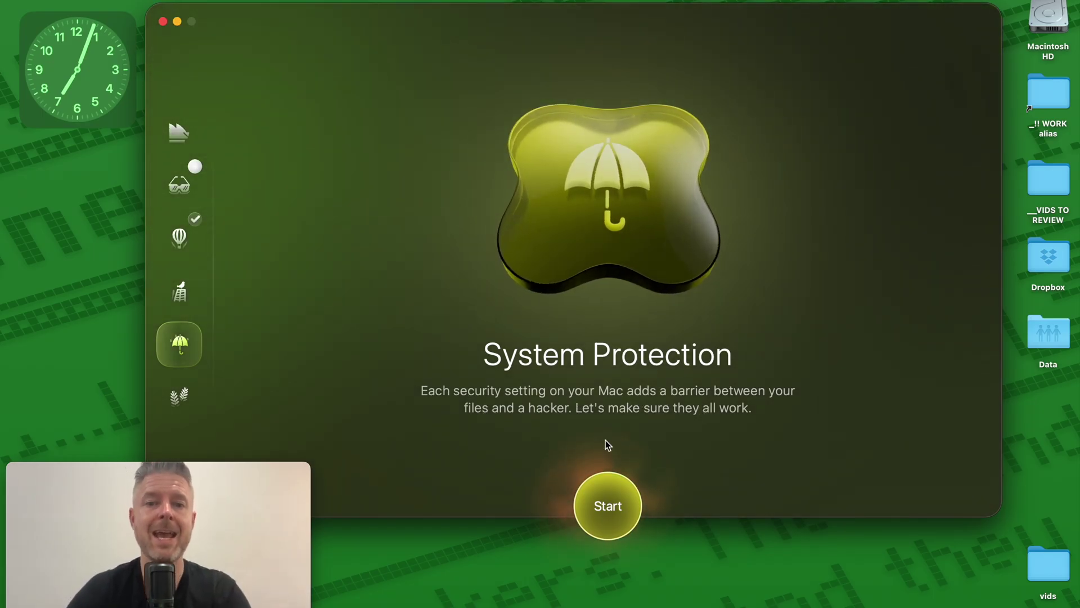
Start the System Protection check, which finds 7 settings needing attention.
{"action": "left_click", "coordinate": [614, 508]}
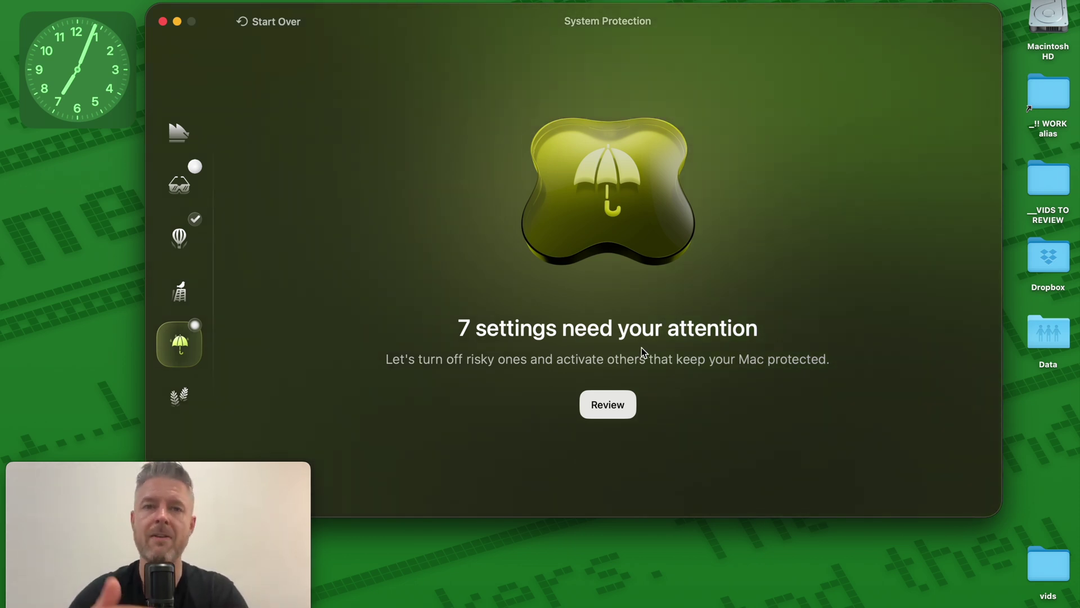
Read each recommendation, from standard user account and FileVault to AirPlay and AirDrop visibility.
{"action": "left_click", "coordinate": [613, 406]}
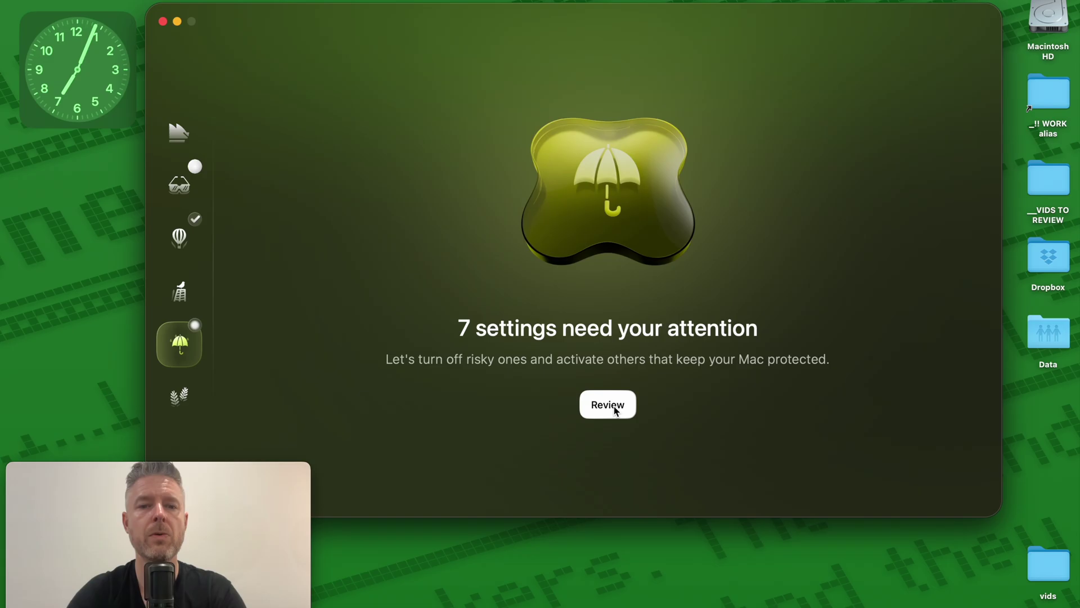
{"action": "left_click", "coordinate": [325, 219]}
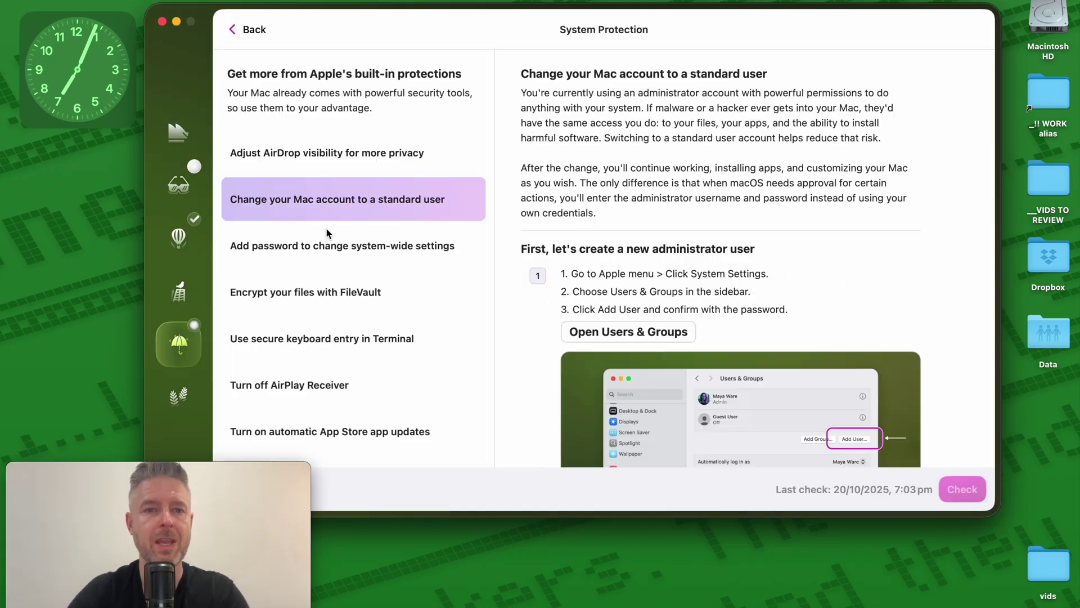
{"action": "left_click", "coordinate": [325, 256]}
{"action": "left_click", "coordinate": [325, 302]}
{"action": "left_click", "coordinate": [327, 348]}
{"action": "left_click", "coordinate": [328, 387]}
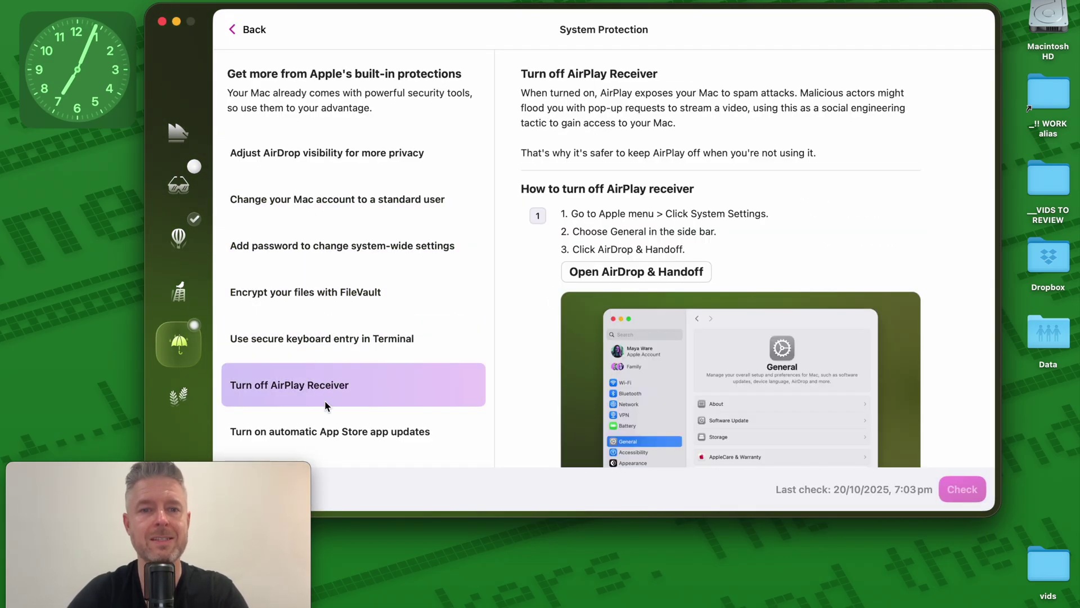
{"action": "left_click", "coordinate": [335, 432]}
{"action": "left_click", "coordinate": [339, 241]}
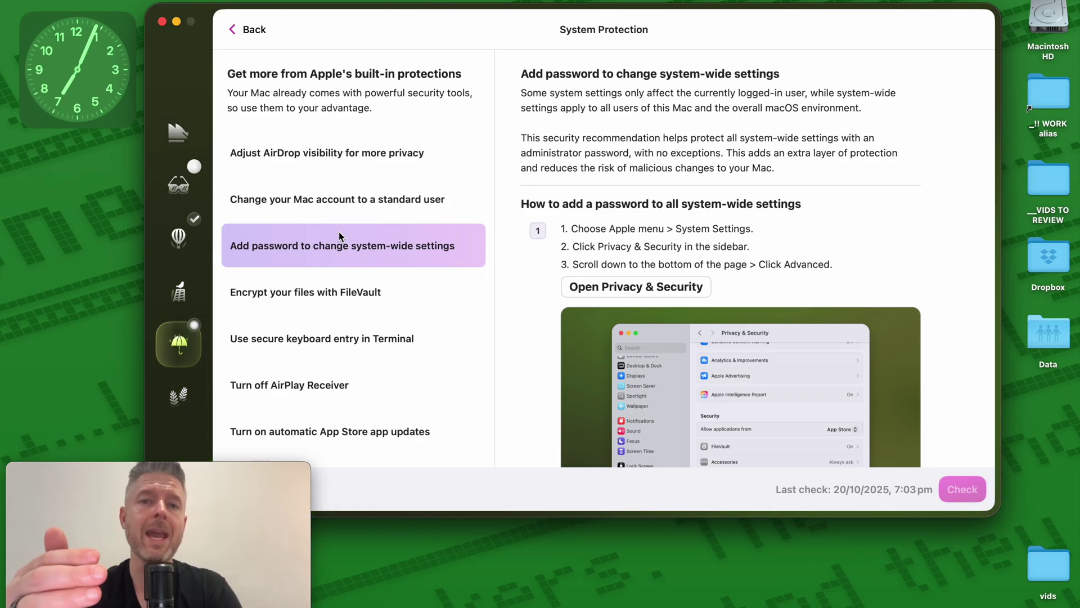
{"action": "left_click", "coordinate": [340, 159]}
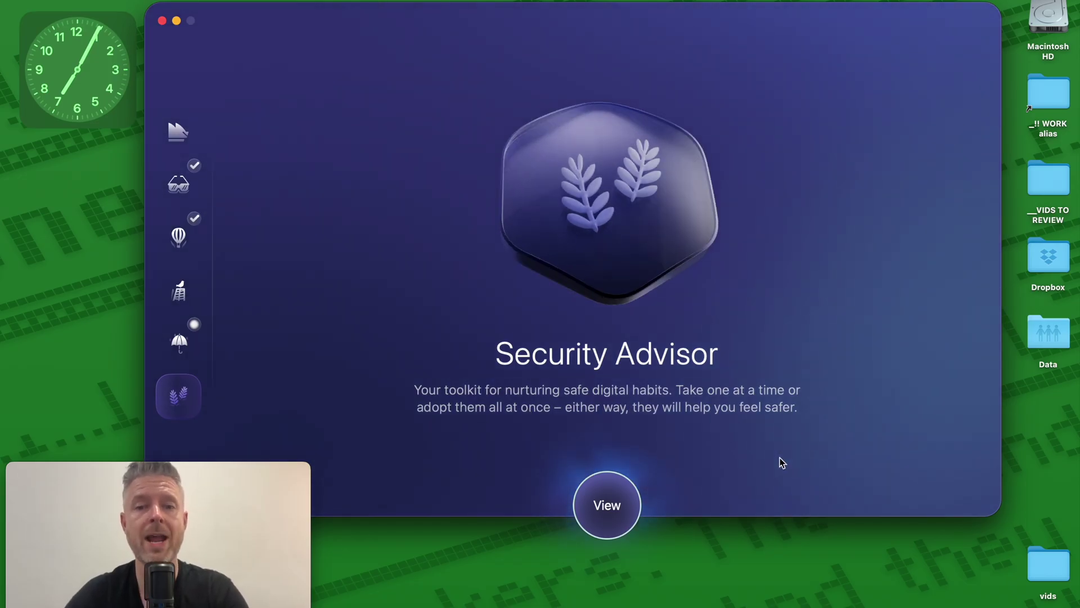
Scroll through the Security Advisor safety tips and read 'Think before you click'.
{"action": "left_click", "coordinate": [621, 506]}
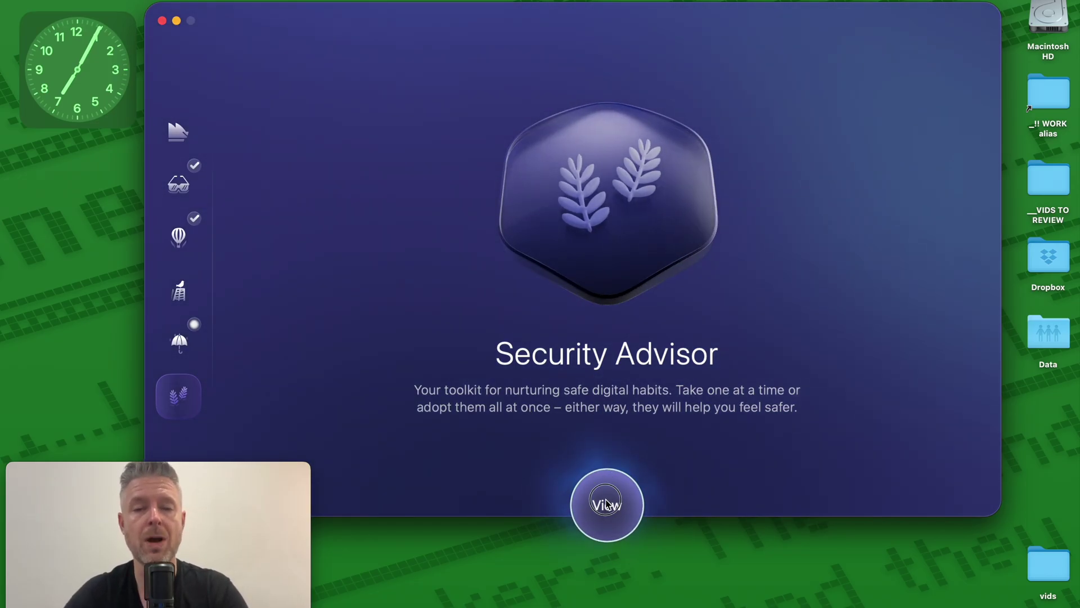
{"action": "scroll", "coordinate": [401, 263], "scroll_direction": "down", "scroll_amount": 5}
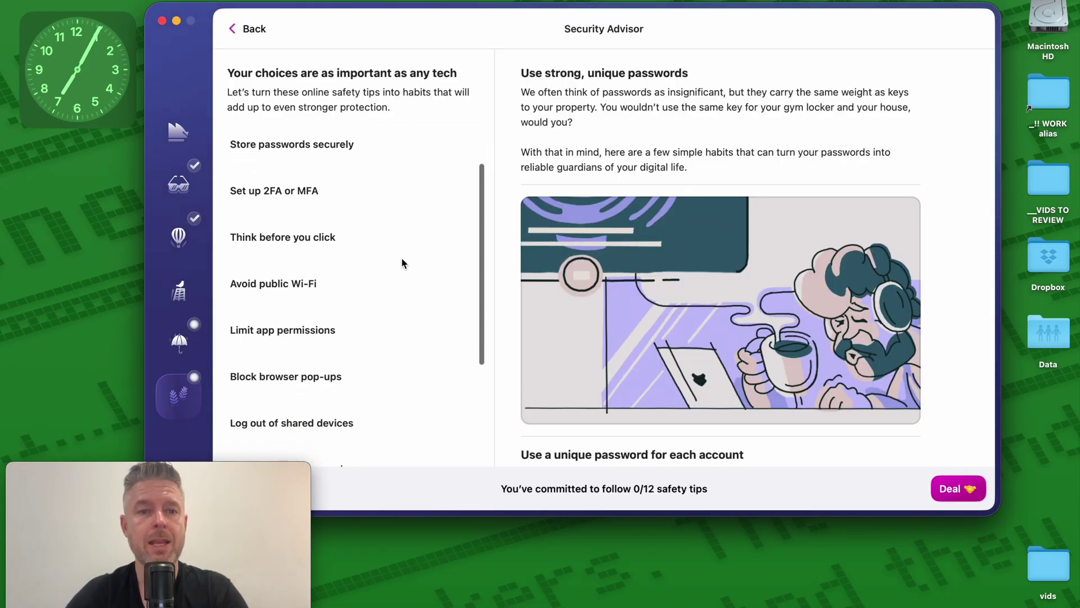
{"action": "scroll", "coordinate": [401, 262], "scroll_direction": "up", "scroll_amount": 4}
{"action": "scroll", "coordinate": [402, 263], "scroll_direction": "up", "scroll_amount": 1}
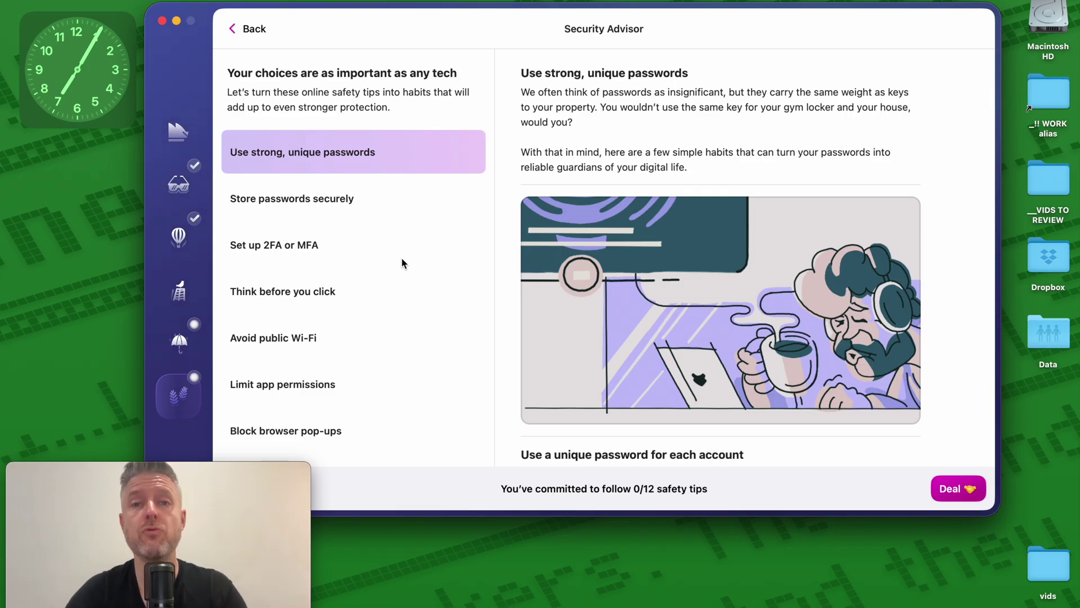
{"action": "left_click", "coordinate": [311, 283]}
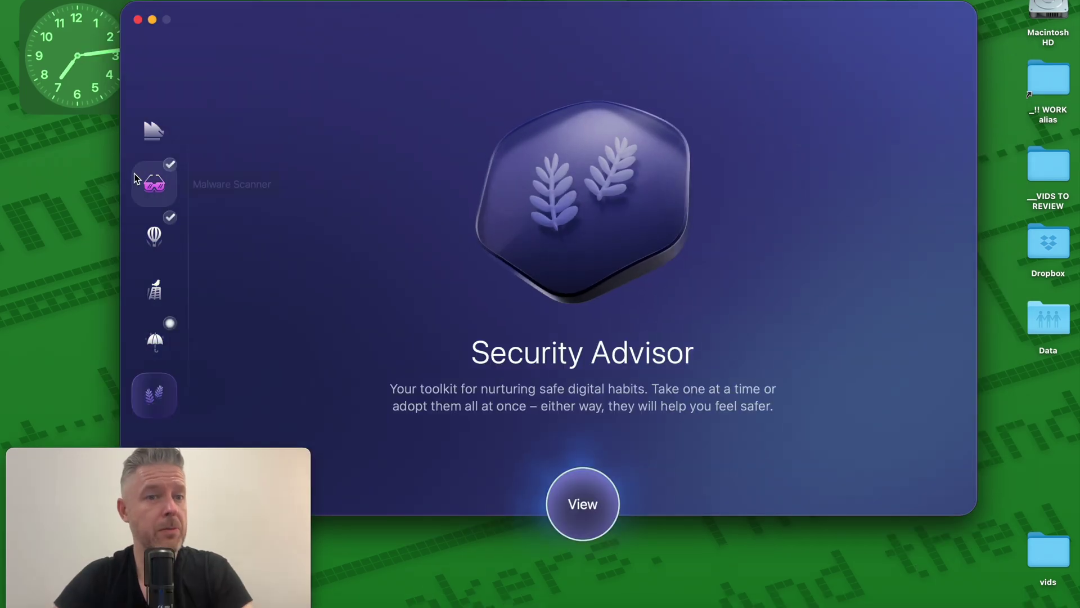
{"action": "left_click", "coordinate": [150, 179]}
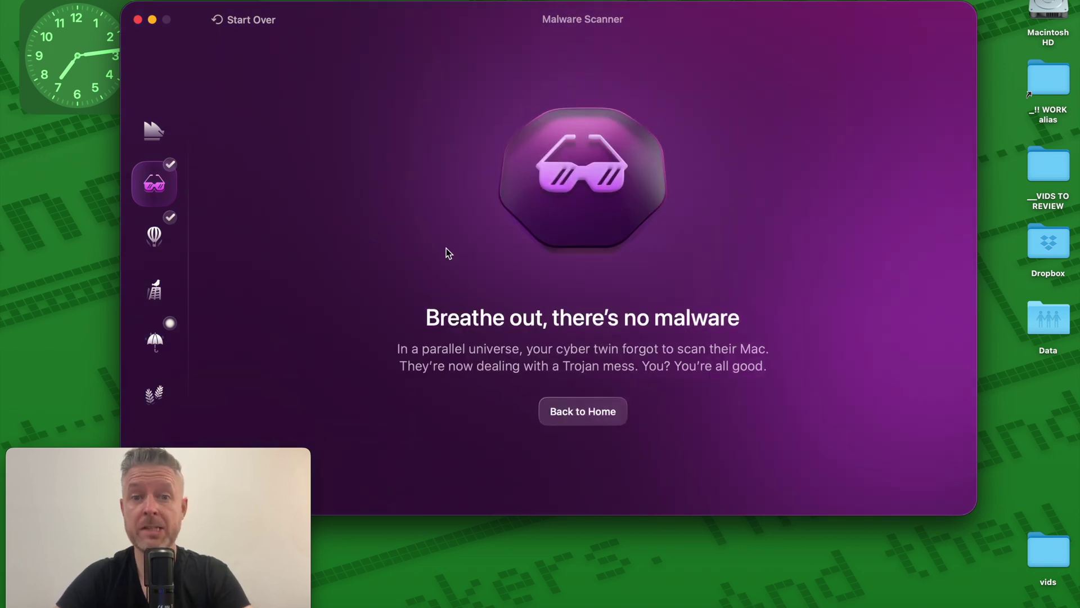